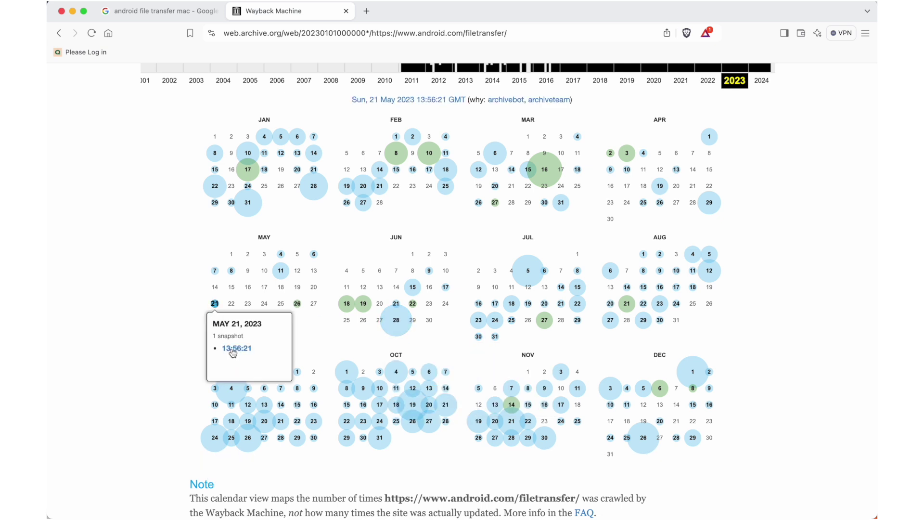
Step: Open the 21 May 2023 13:56:21 Wayback snapshot of android.com/filetransfer
{"action": "left_click", "coordinate": [233, 348]}
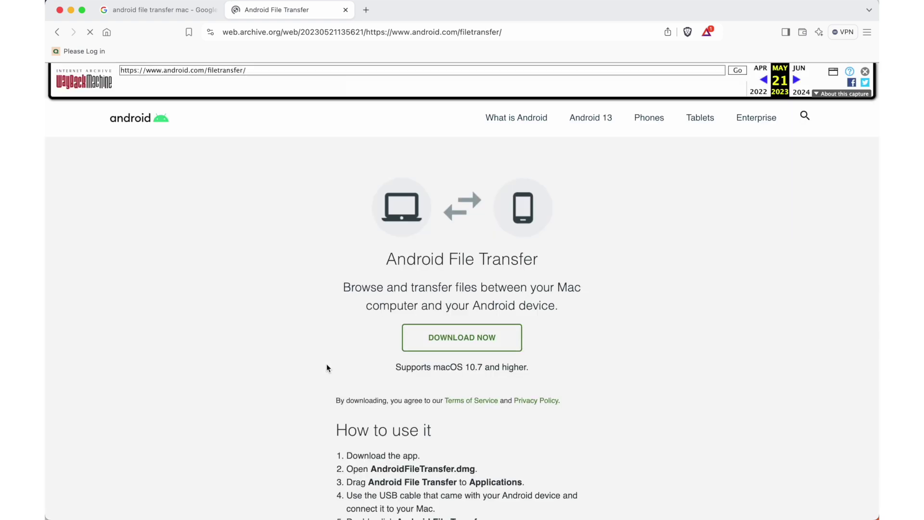
Step: Save the Android File Transfer installer to Downloads and open AndroidFileTransfer.dmg
{"action": "left_click", "coordinate": [505, 339]}
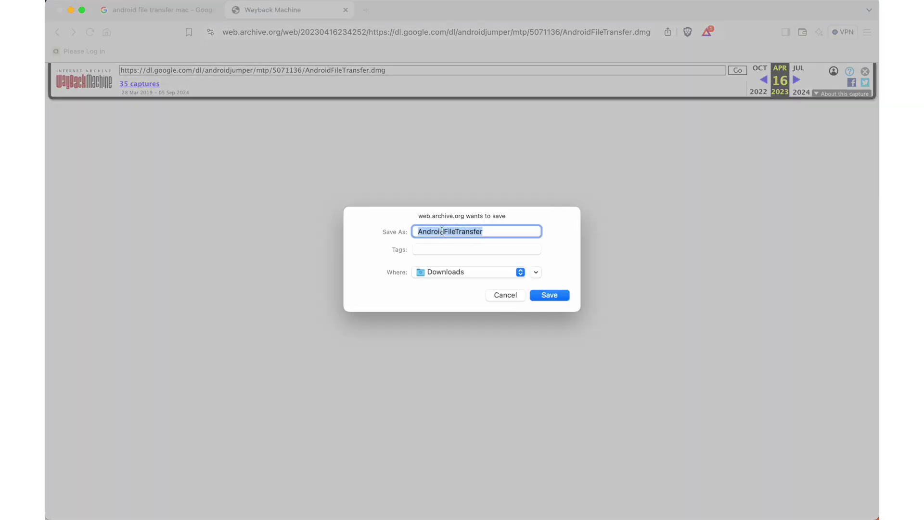
{"action": "left_click", "coordinate": [551, 295]}
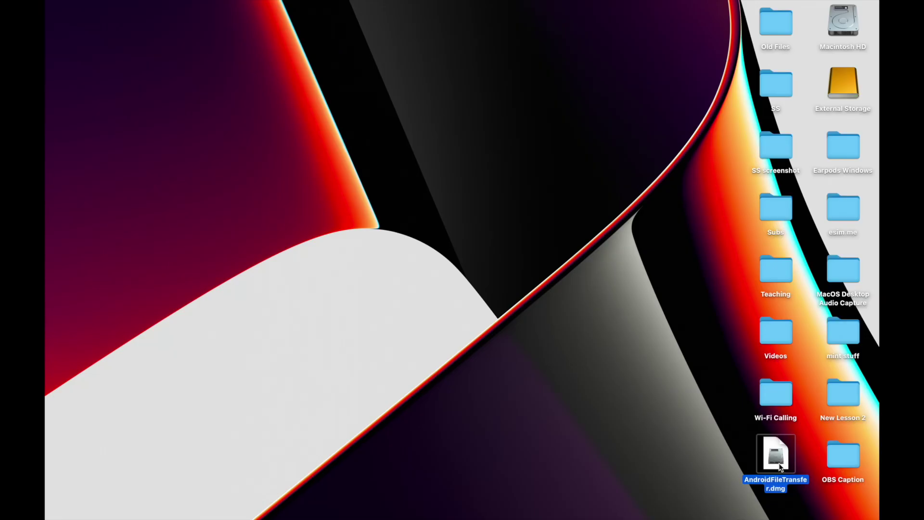
{"action": "double_click", "coordinate": [779, 465]}
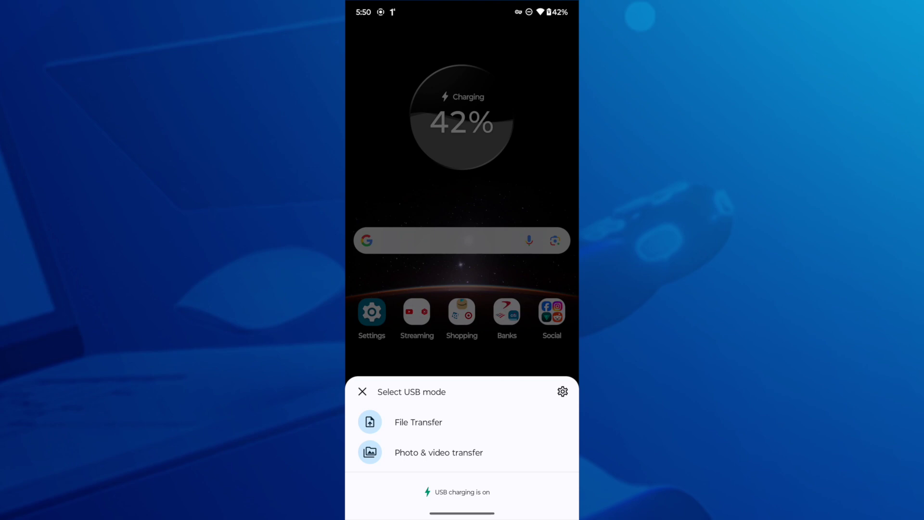
Step: Set the phone's USB mode to File Transfer in the Select USB mode sheet
{"action": "left_click", "coordinate": [419, 422]}
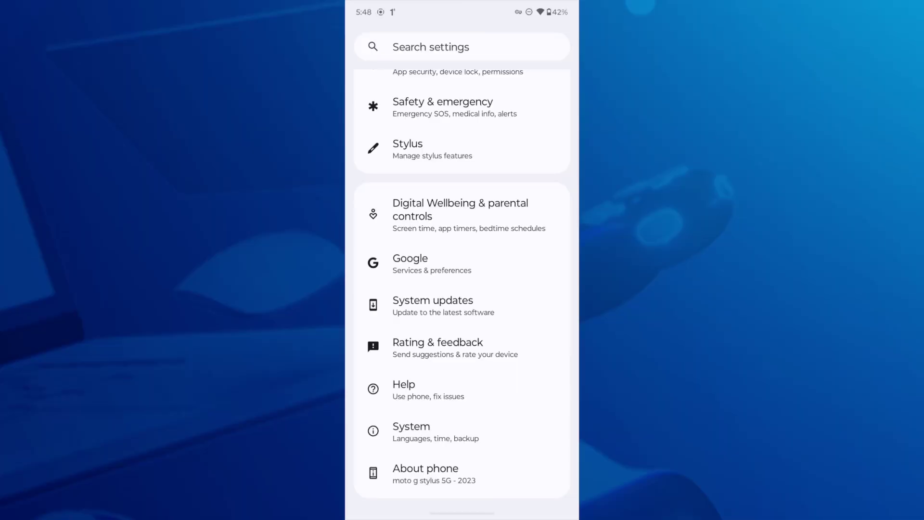
Step: In About phone, tap Build number repeatedly to confirm developer mode is on
{"action": "left_click", "coordinate": [426, 474]}
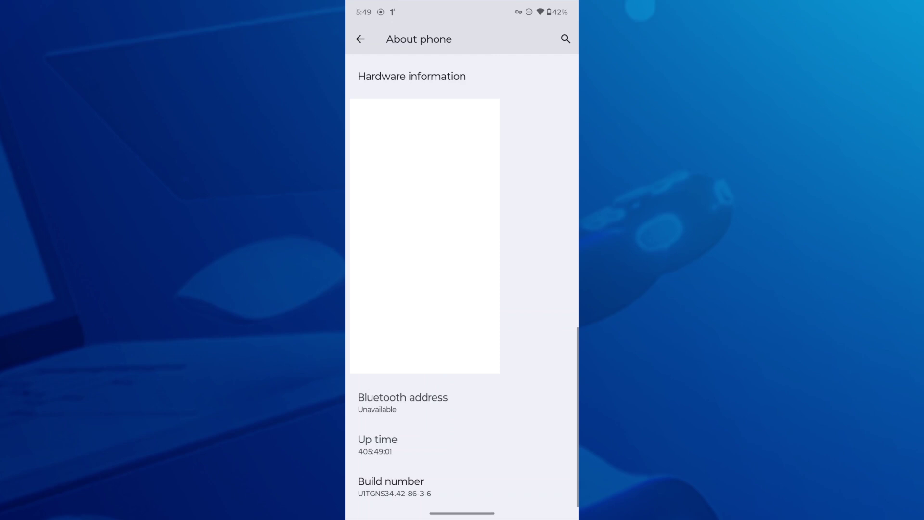
{"action": "left_click", "coordinate": [391, 486]}
{"action": "left_click", "coordinate": [390, 487]}
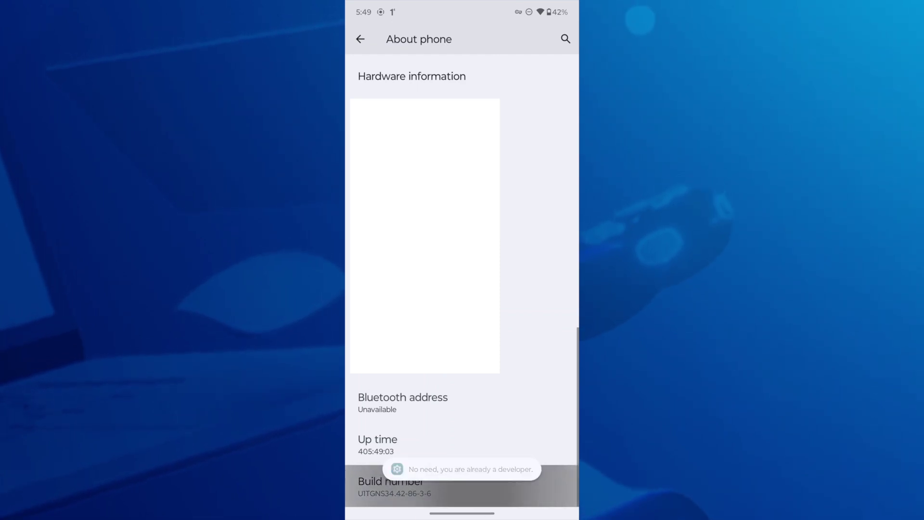
{"action": "left_click", "coordinate": [390, 487]}
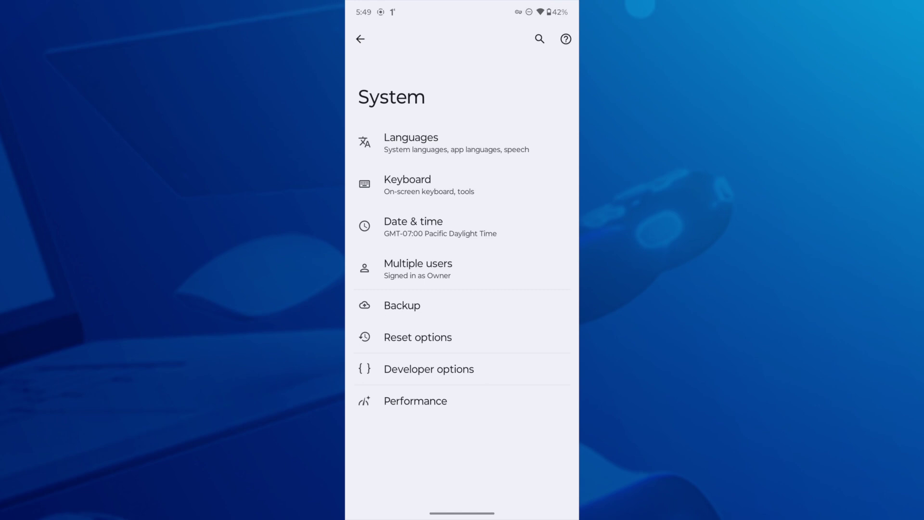
Step: Open Developer options and scroll down to the Debugging settings
{"action": "left_click", "coordinate": [429, 368]}
{"action": "scroll", "coordinate": [463, 289], "scroll_direction": "down", "scroll_amount": 10}
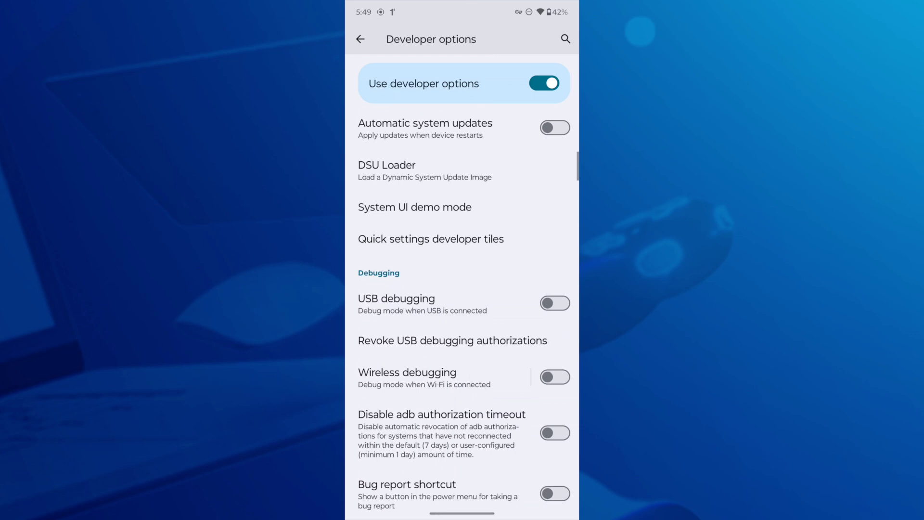
{"action": "scroll", "coordinate": [462, 289], "scroll_direction": "down", "scroll_amount": 1}
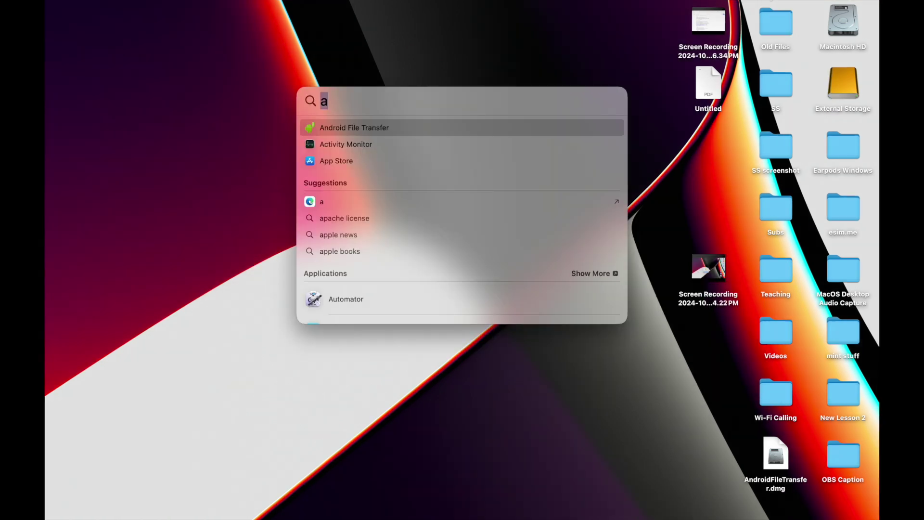
Step: Launch Android File Transfer and peek inside the phone's DCIM and Movies folders
{"action": "key", "text": "Return"}
{"action": "left_click_drag", "start_coordinate": [362, 230], "coordinate": [408, 200]}
{"action": "left_click", "coordinate": [250, 279]}
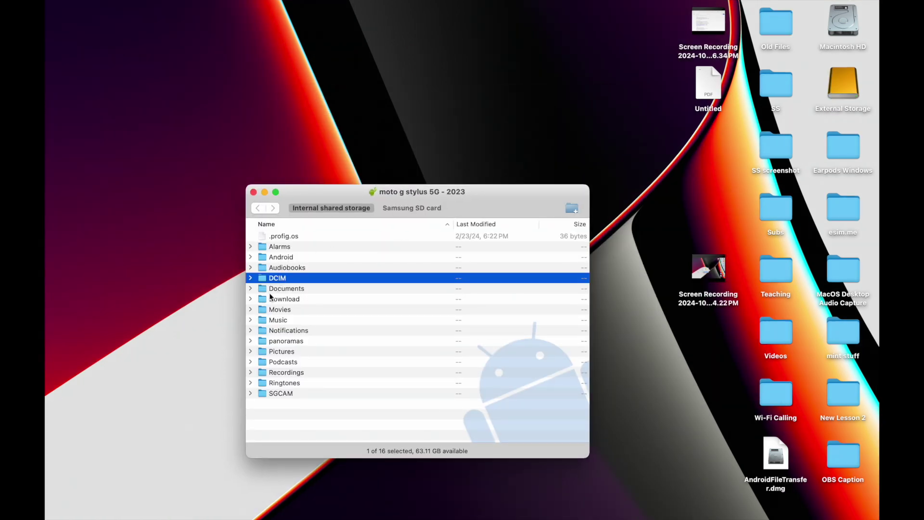
{"action": "left_click", "coordinate": [251, 279]}
{"action": "left_click", "coordinate": [250, 310]}
{"action": "left_click", "coordinate": [251, 309]}
Step: Expand Documents, drag Untitled.pdf onto DCIM, and select Screenshot_20211223-115330.png
{"action": "left_click", "coordinate": [251, 289]}
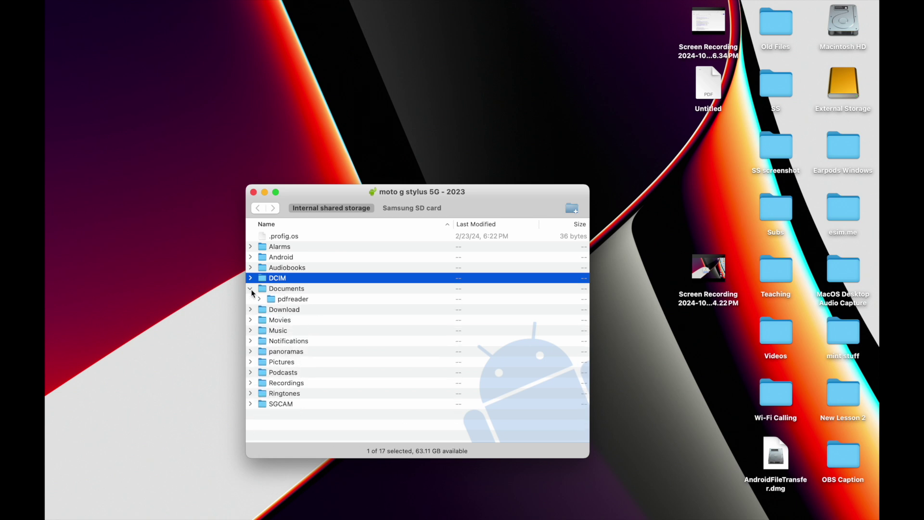
{"action": "left_click_drag", "start_coordinate": [708, 86], "coordinate": [290, 277]}
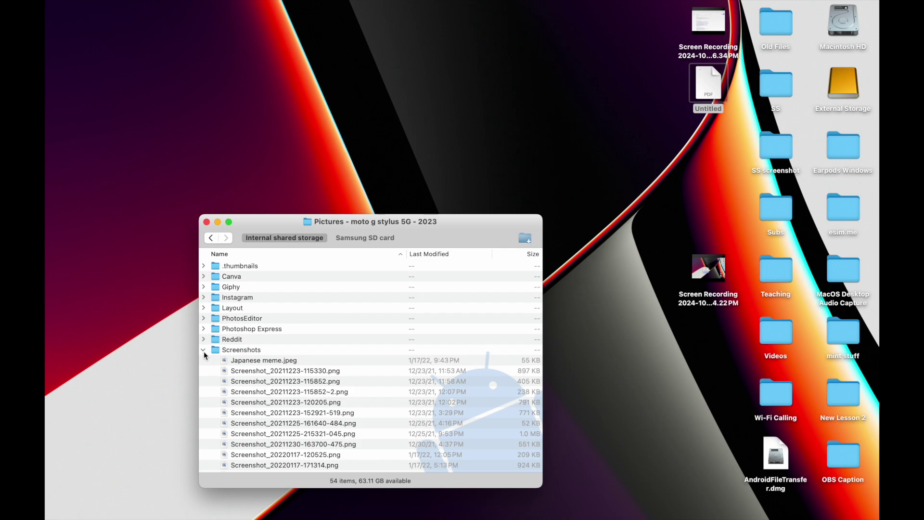
{"action": "left_click", "coordinate": [239, 372]}
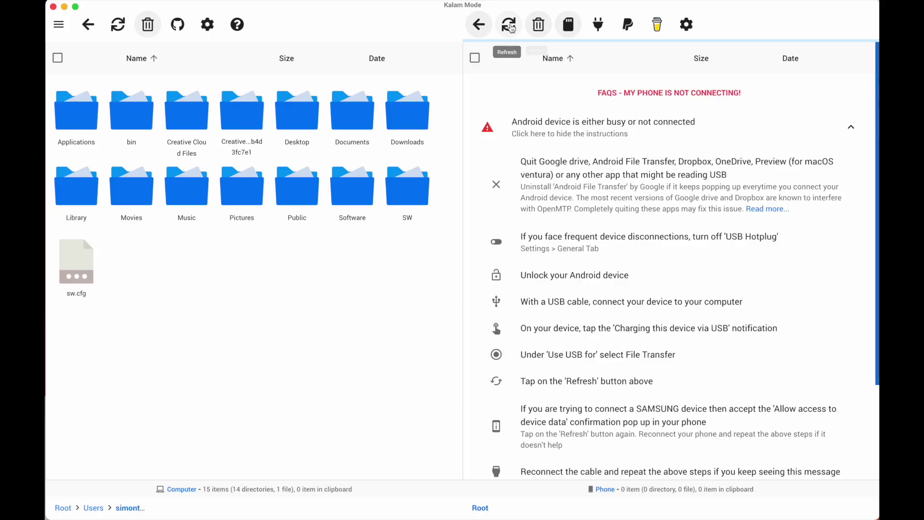
Step: Show phone Documents beside Mac Desktop > SS in OpenMTP and copy SS opening.mp4 across
{"action": "left_click", "coordinate": [512, 27]}
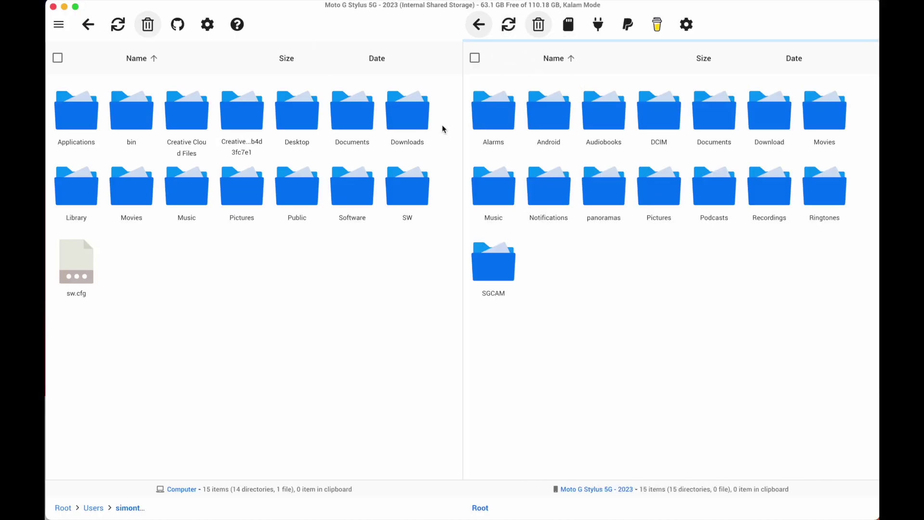
{"action": "double_click", "coordinate": [729, 128]}
{"action": "double_click", "coordinate": [297, 115]}
{"action": "double_click", "coordinate": [240, 128]}
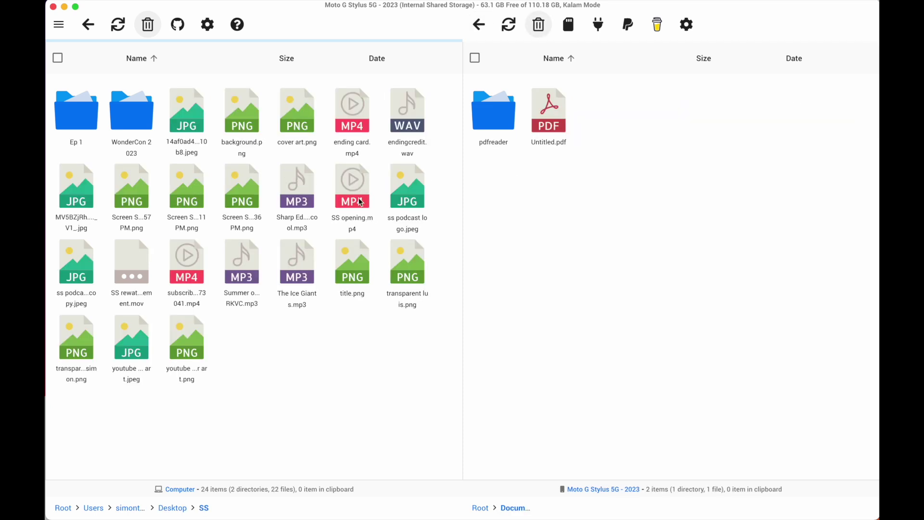
{"action": "left_click_drag", "start_coordinate": [360, 206], "coordinate": [557, 208]}
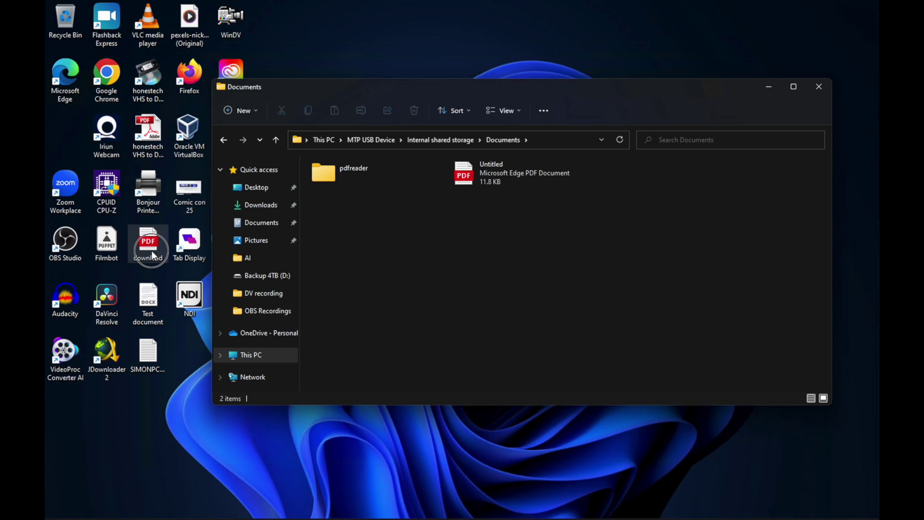
Step: Drag the desktop download PDF into Internal shared storage > Documents on the phone
{"action": "left_click_drag", "start_coordinate": [152, 255], "coordinate": [455, 260]}
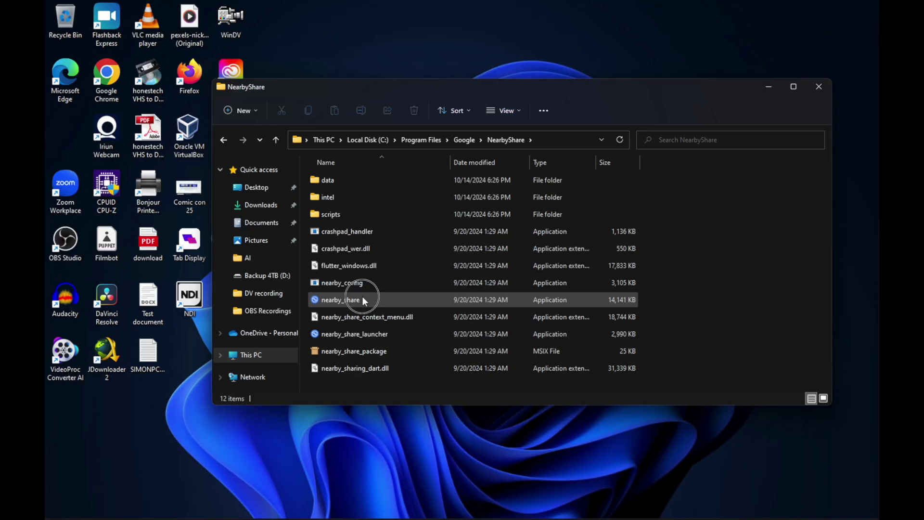
Step: Launch Quick Share and continue setup without an account
{"action": "double_click", "coordinate": [362, 297]}
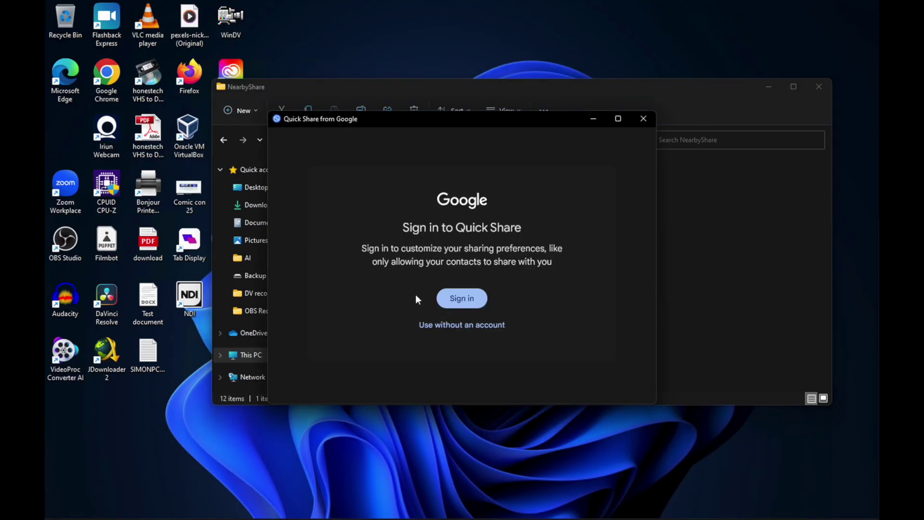
{"action": "left_click", "coordinate": [438, 325]}
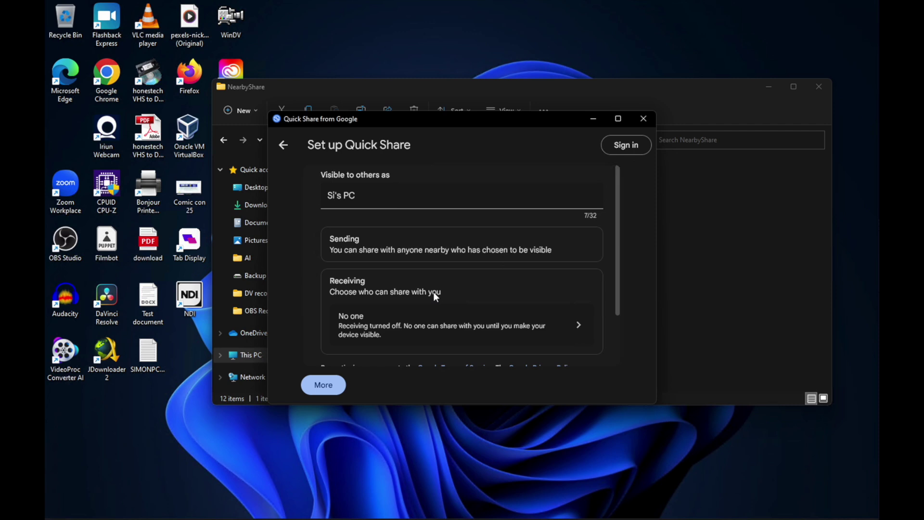
{"action": "left_click_drag", "start_coordinate": [616, 291], "coordinate": [617, 324]}
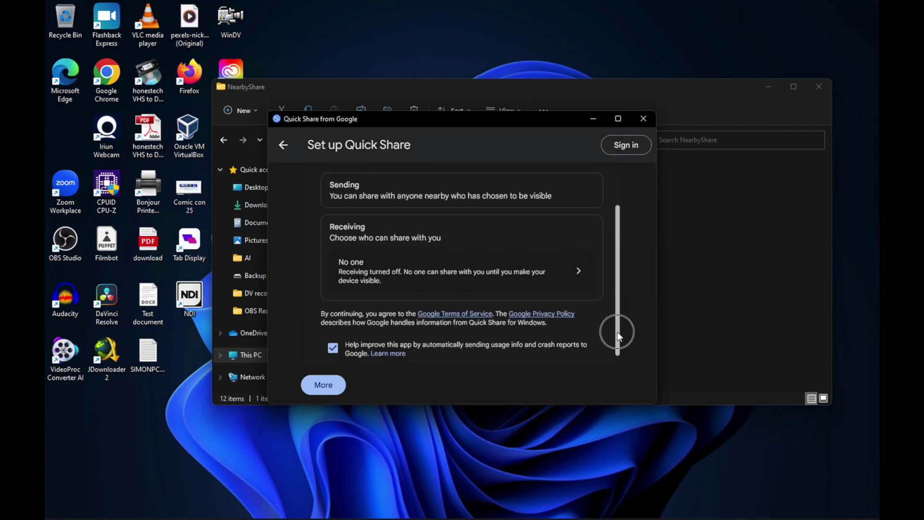
{"action": "left_click_drag", "start_coordinate": [618, 335], "coordinate": [613, 316]}
{"action": "left_click", "coordinate": [333, 357]}
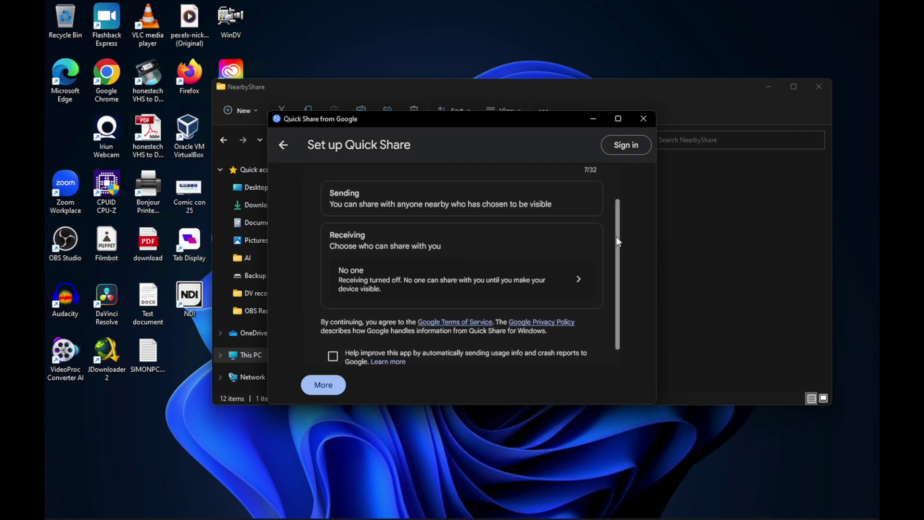
Step: Finish setup with Done and set device visibility to Receive from everyone
{"action": "scroll", "coordinate": [615, 234], "scroll_direction": "down", "scroll_amount": 1}
{"action": "left_click_drag", "start_coordinate": [618, 231], "coordinate": [619, 190]}
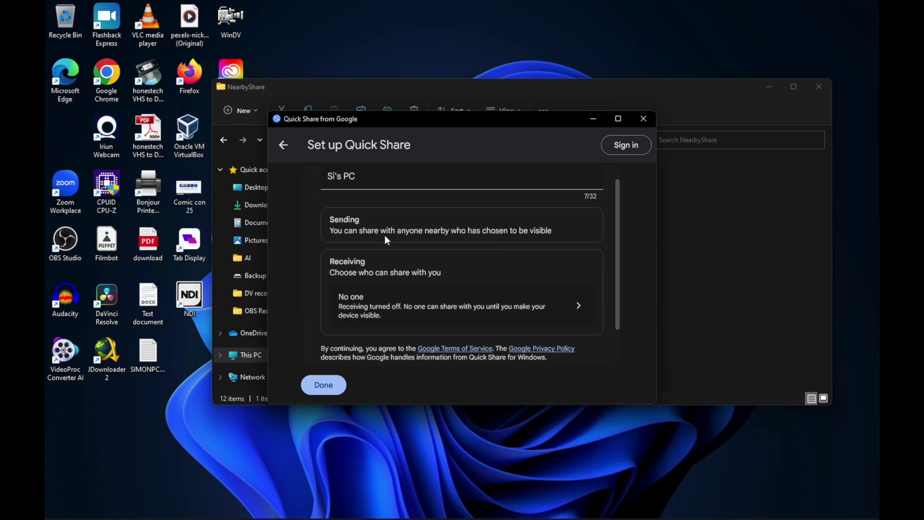
{"action": "left_click", "coordinate": [328, 388]}
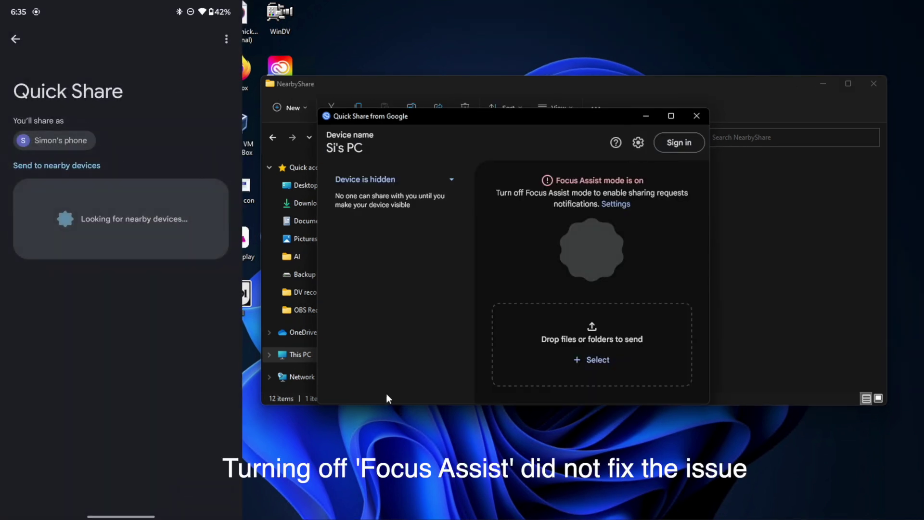
{"action": "left_click", "coordinate": [381, 180]}
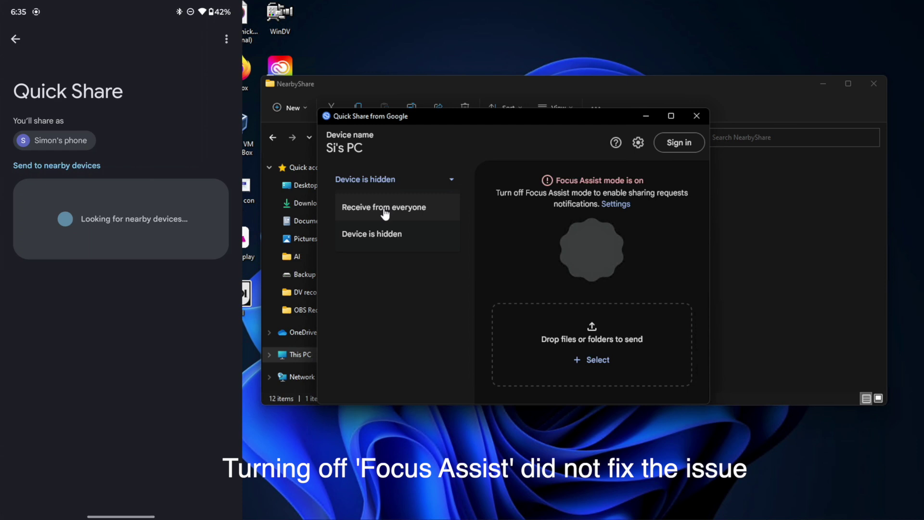
{"action": "left_click", "coordinate": [384, 208]}
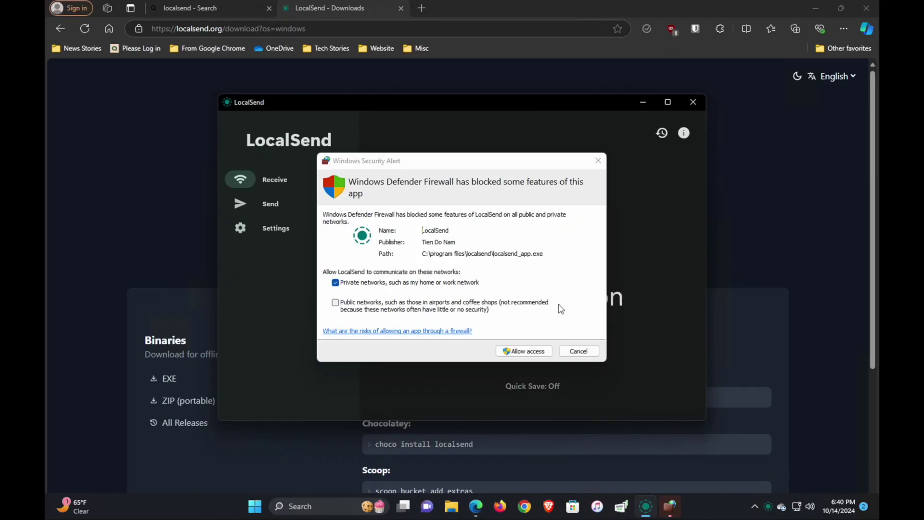
Step: Allow LocalSend through Windows Defender Firewall on private networks and shift its window right
{"action": "left_click", "coordinate": [419, 166]}
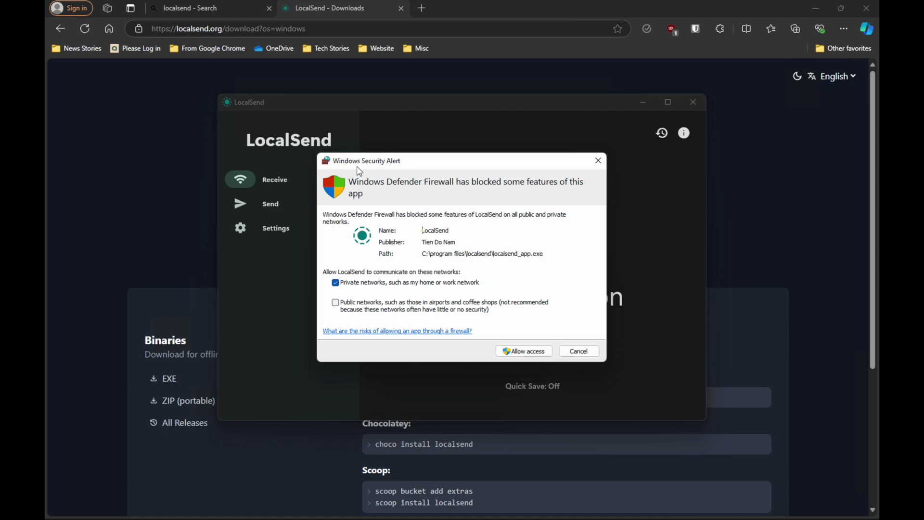
{"action": "left_click", "coordinate": [523, 352]}
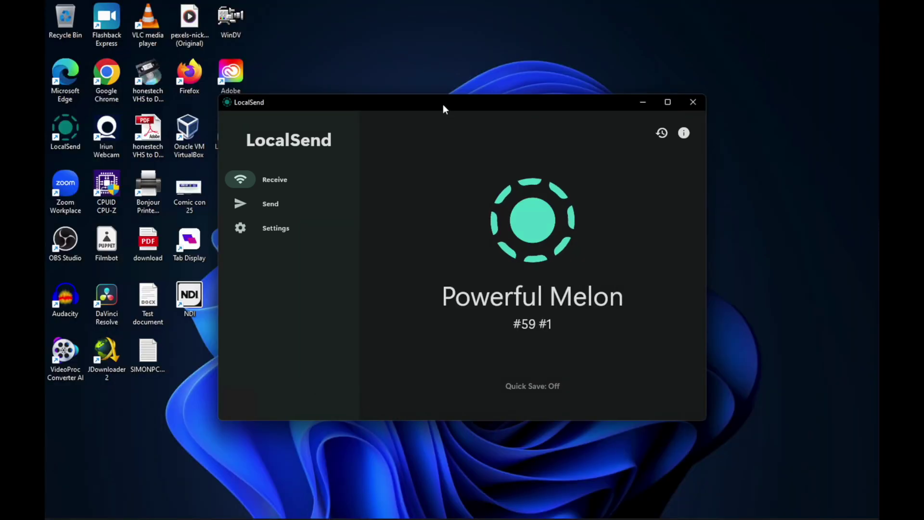
{"action": "left_click_drag", "start_coordinate": [443, 104], "coordinate": [489, 102]}
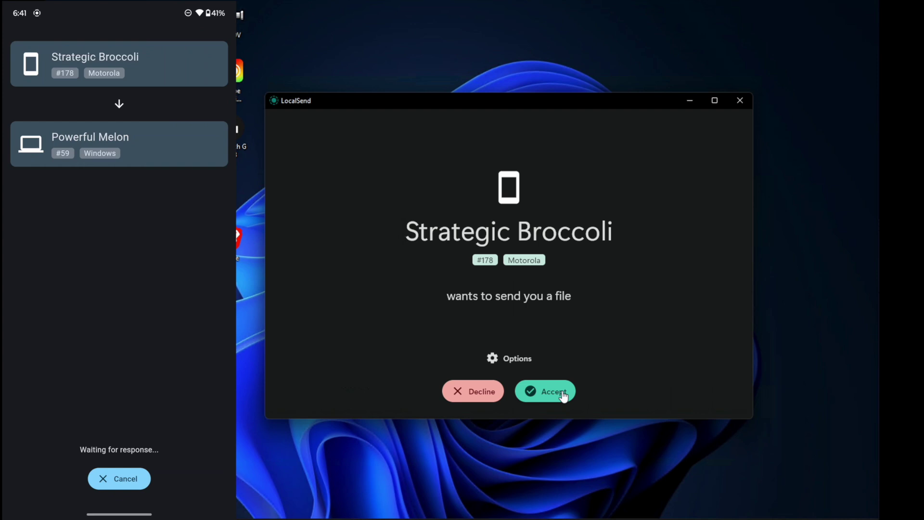
Step: Accept the 200.9 MB VID_20240909_170403498.mp4 from Strategic Broccoli, then click Done once finished
{"action": "left_click", "coordinate": [564, 397]}
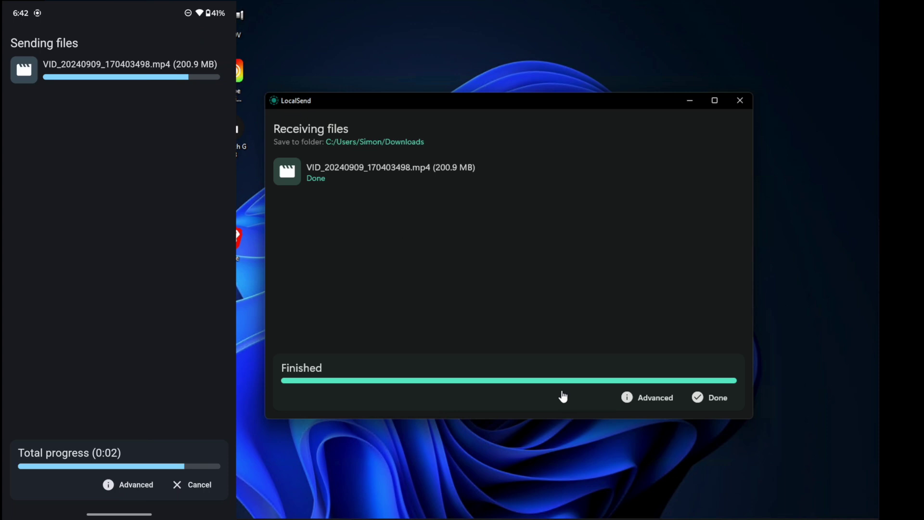
{"action": "left_click", "coordinate": [724, 400]}
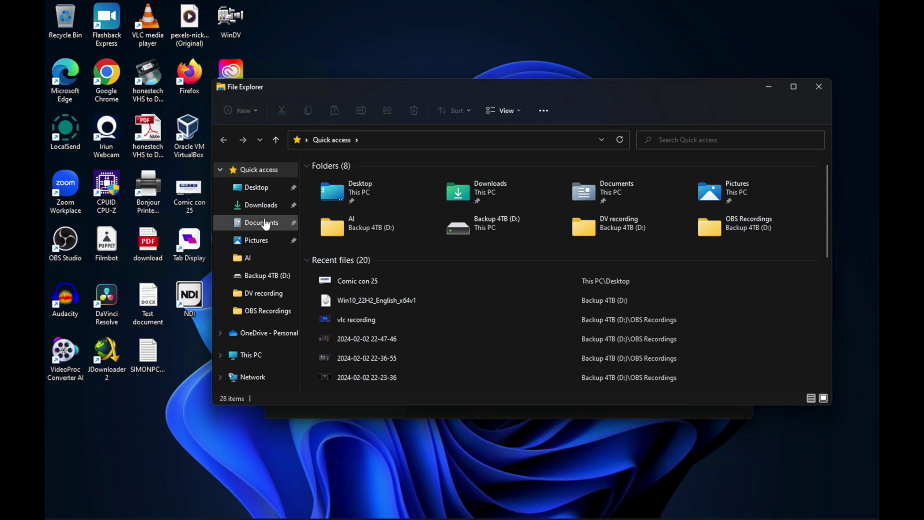
Step: Play VID_20240909_170403498 from the Downloads folder, then close Media Player
{"action": "left_click", "coordinate": [262, 206]}
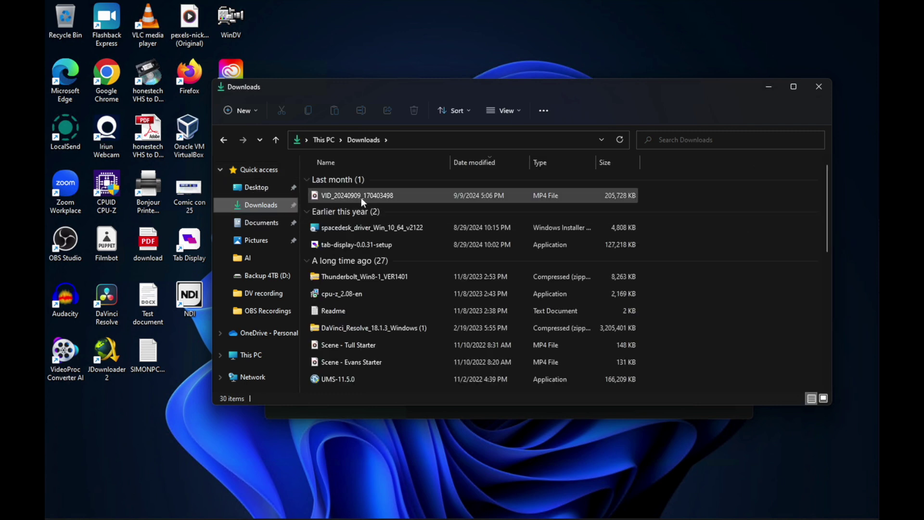
{"action": "double_click", "coordinate": [361, 196]}
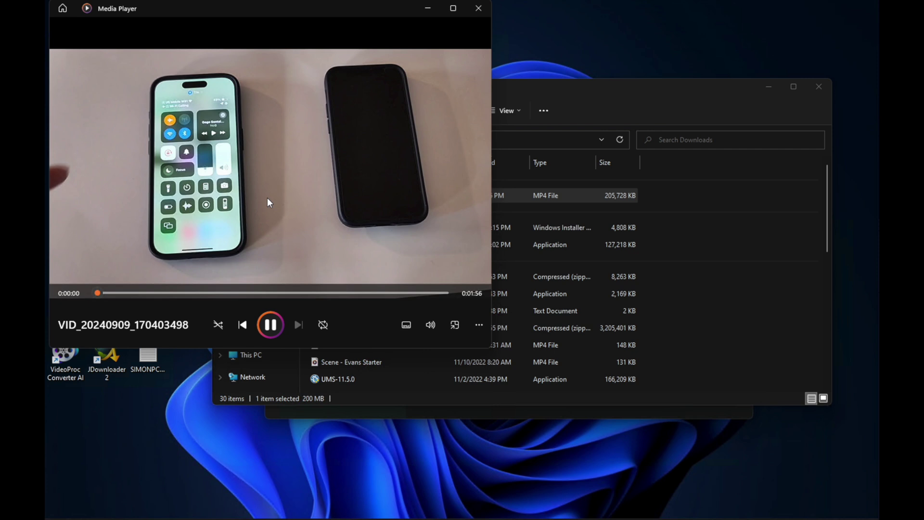
{"action": "left_click", "coordinate": [483, 11]}
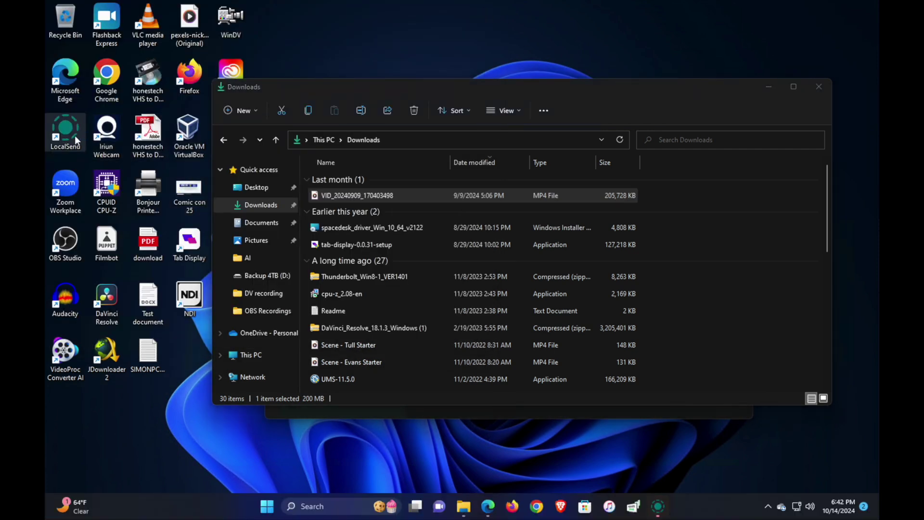
Step: In LocalSend Settings, open the Receive section's Save to folder option, currently Downloads
{"action": "left_click", "coordinate": [661, 502]}
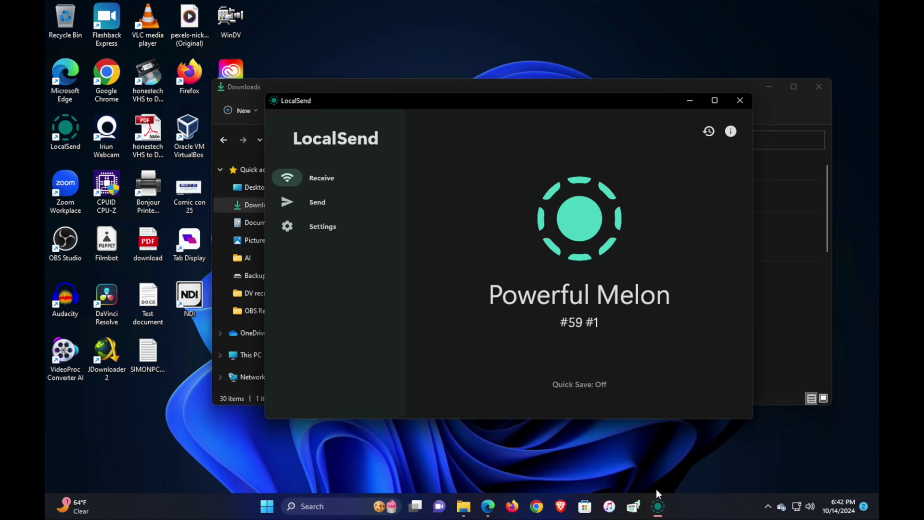
{"action": "left_click", "coordinate": [323, 228]}
{"action": "scroll", "coordinate": [556, 238], "scroll_direction": "down", "scroll_amount": 5}
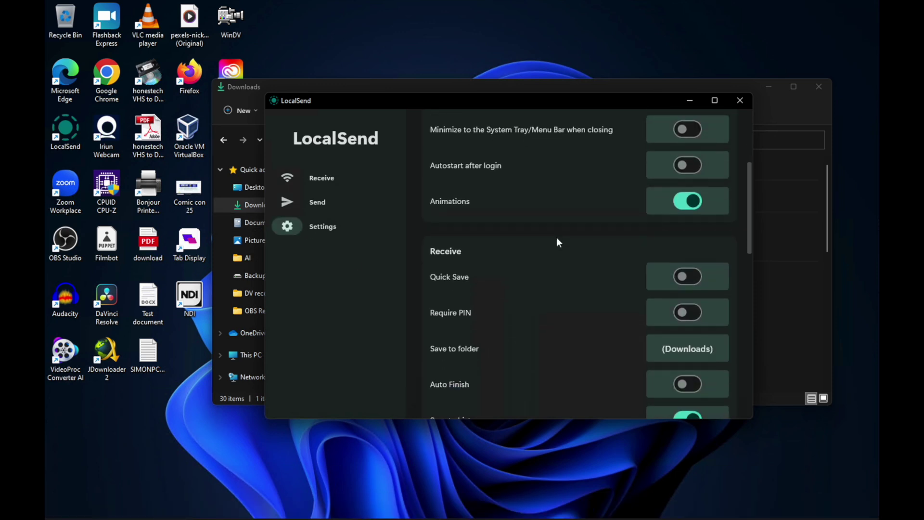
{"action": "scroll", "coordinate": [556, 238], "scroll_direction": "down", "scroll_amount": 3}
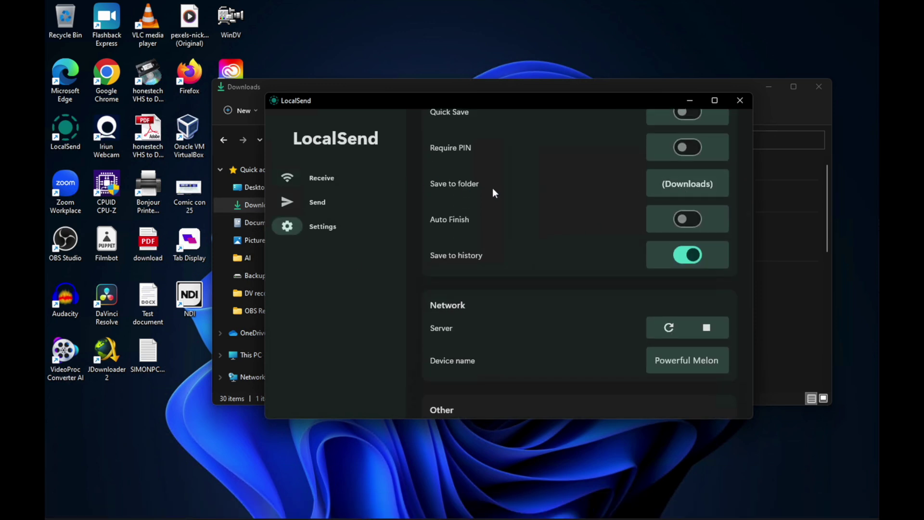
{"action": "left_click", "coordinate": [687, 188]}
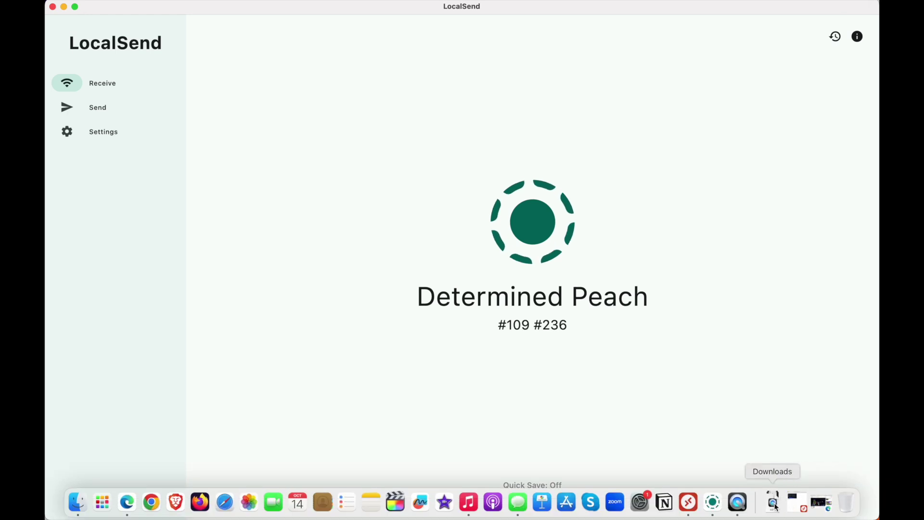
Step: Open VID_20241009_172749919.mp4 from Downloads in Finder, play it, then pause it
{"action": "left_click", "coordinate": [772, 502]}
{"action": "left_click", "coordinate": [813, 120]}
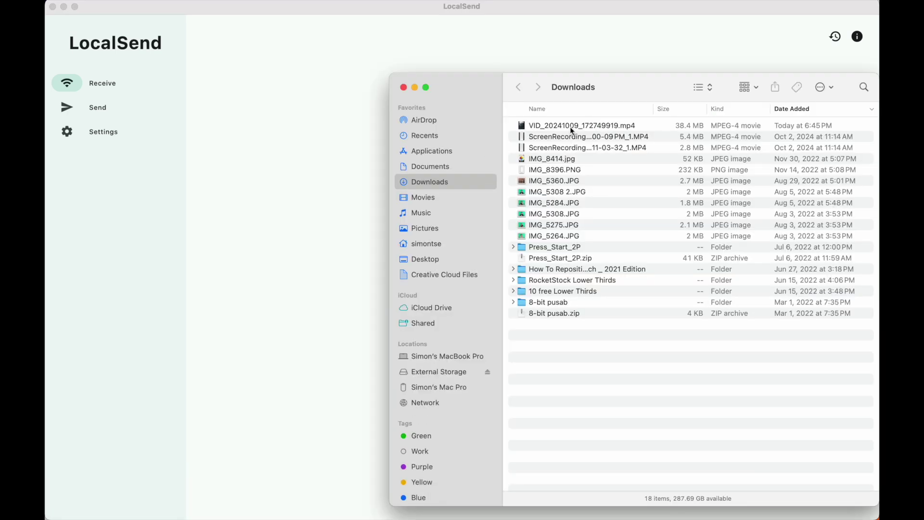
{"action": "left_click_drag", "start_coordinate": [564, 120], "coordinate": [564, 120]}
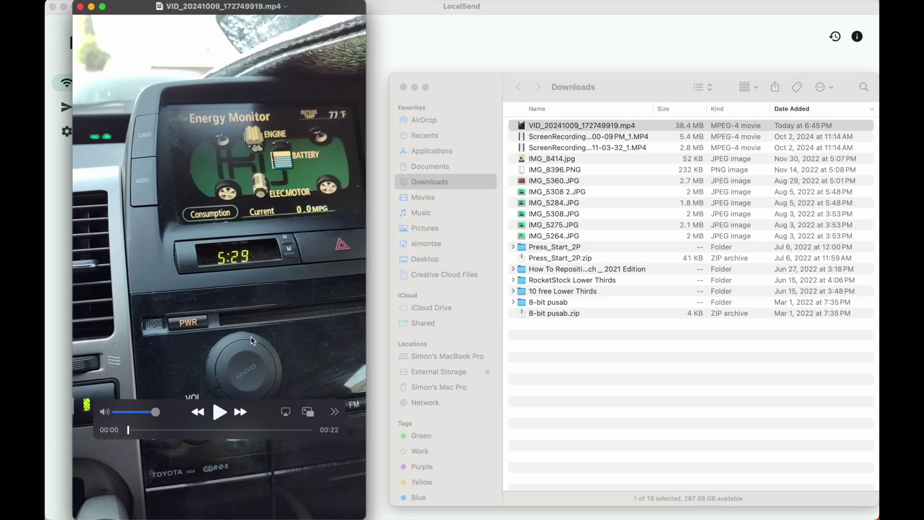
{"action": "left_click", "coordinate": [221, 412]}
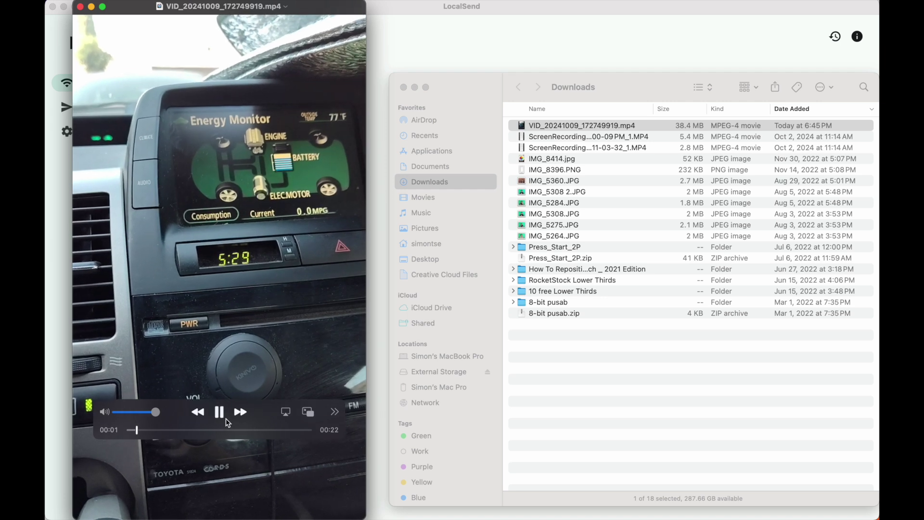
{"action": "left_click", "coordinate": [221, 412]}
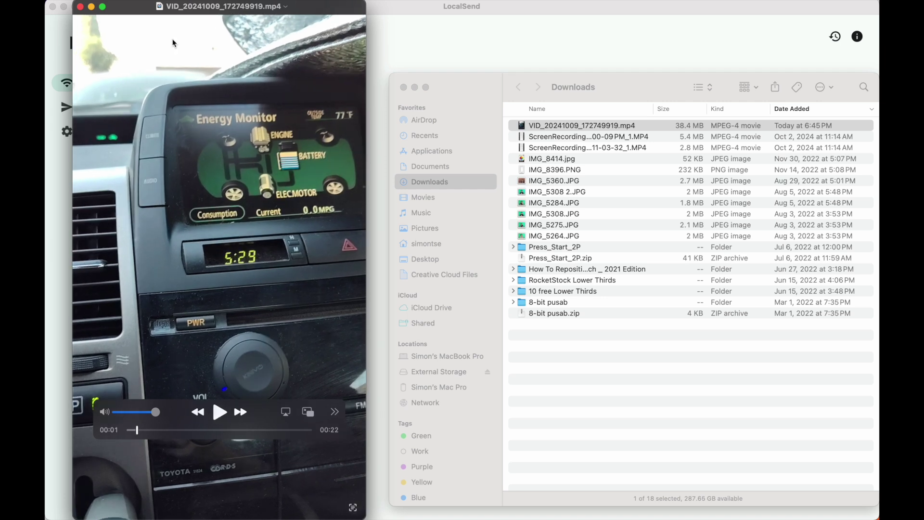